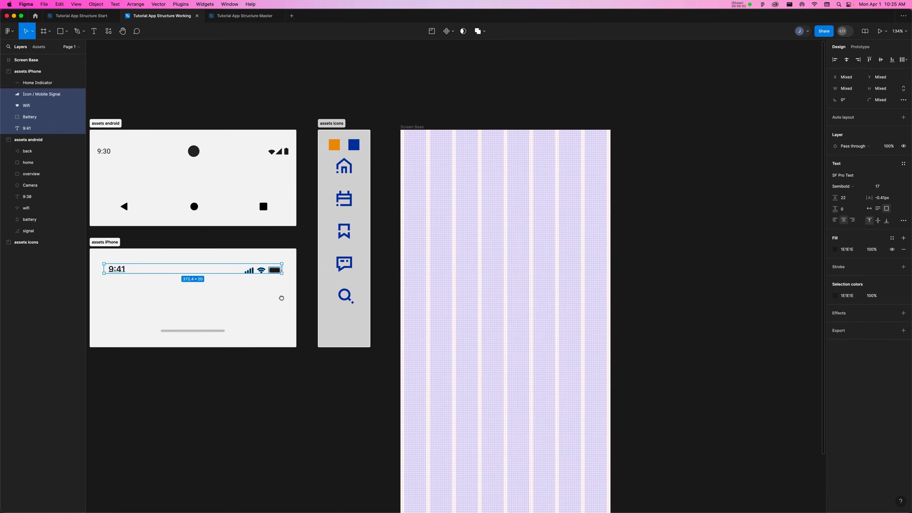
# Step: Draw a 440-wide frame above Screen Base, matching its width, and set the new frame's height to 48
pyautogui.press('Escape')
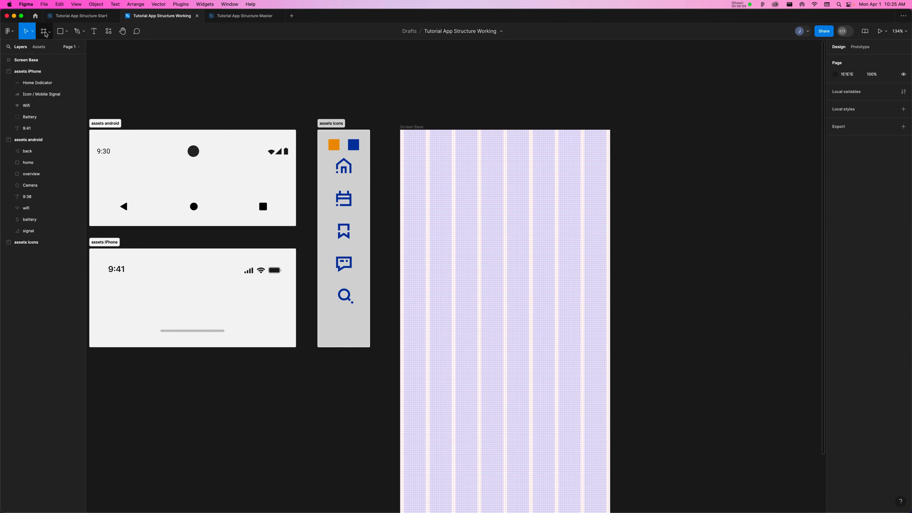
pyautogui.click(44, 32)
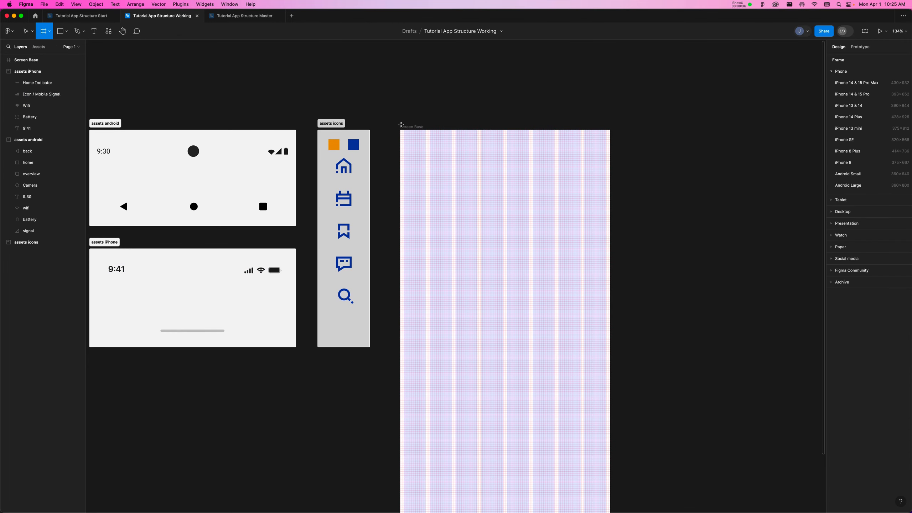
pyautogui.moveTo(399, 76)
pyautogui.mouseDown()
pyautogui.moveTo(409, 86)
pyautogui.moveTo(601, 96)
pyautogui.moveTo(609, 109)
pyautogui.mouseUp()
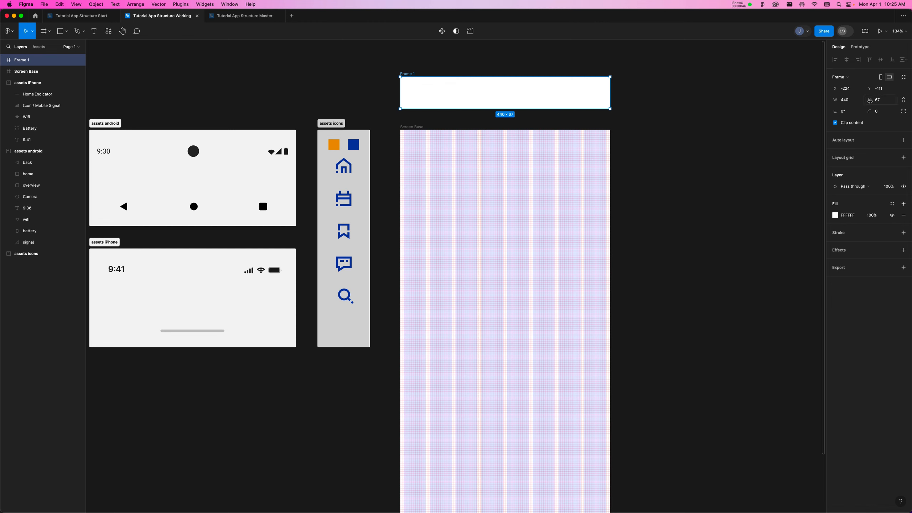
pyautogui.click(880, 102)
pyautogui.write('48')
pyautogui.press('Return')
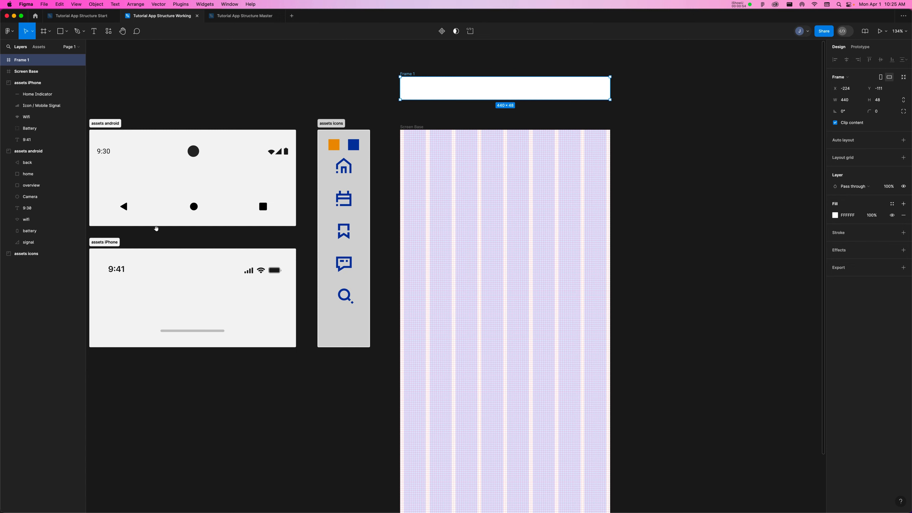
# Step: Copy the time, signal, Wi-Fi and battery elements from assets iPhone into the new frame above Screen Base
pyautogui.hscroll(-3, 155, 230)
pyautogui.scroll(-2, 155, 230)
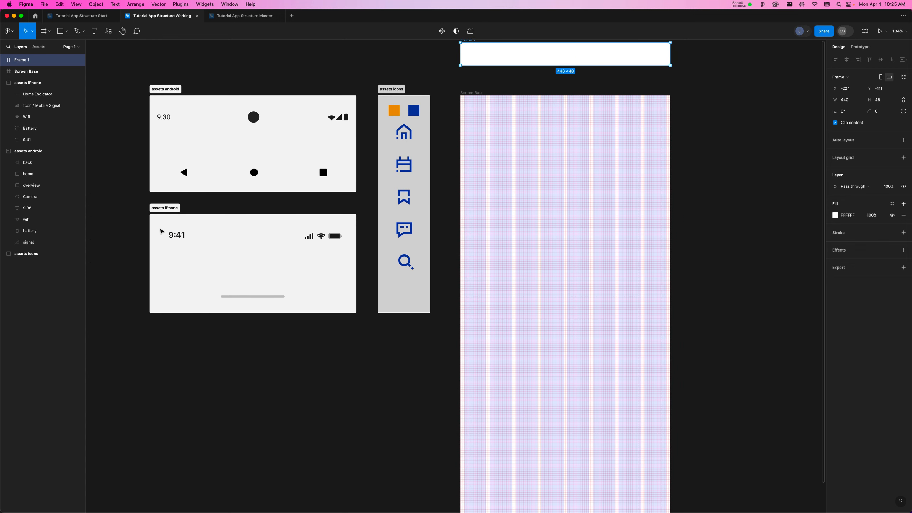
pyautogui.moveTo(158, 226); pyautogui.dragTo(342, 253)
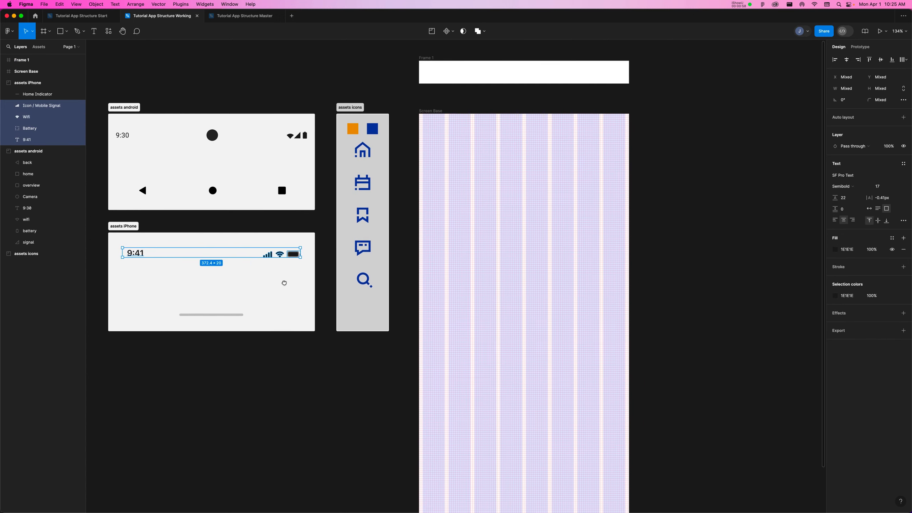
pyautogui.hscroll(3, 326, 272)
pyautogui.scroll(2, 326, 272)
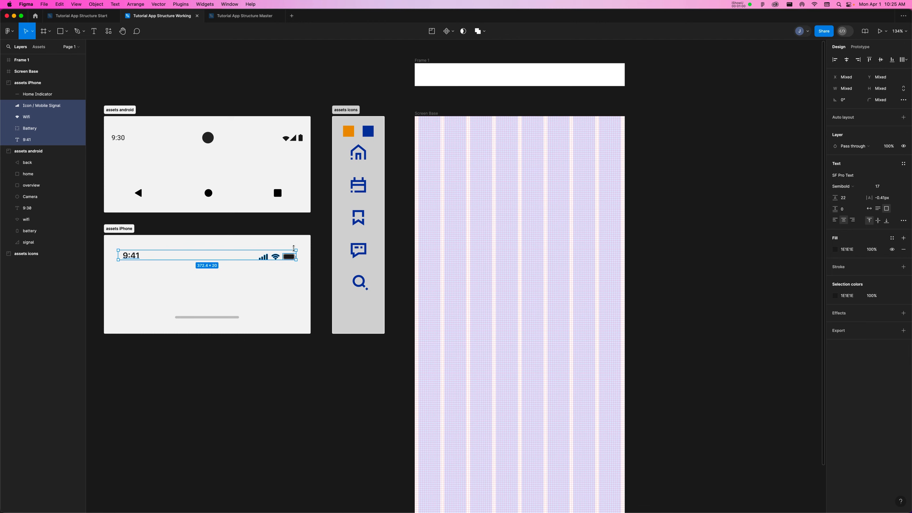
pyautogui.moveTo(267, 259); pyautogui.dragTo(579, 79)
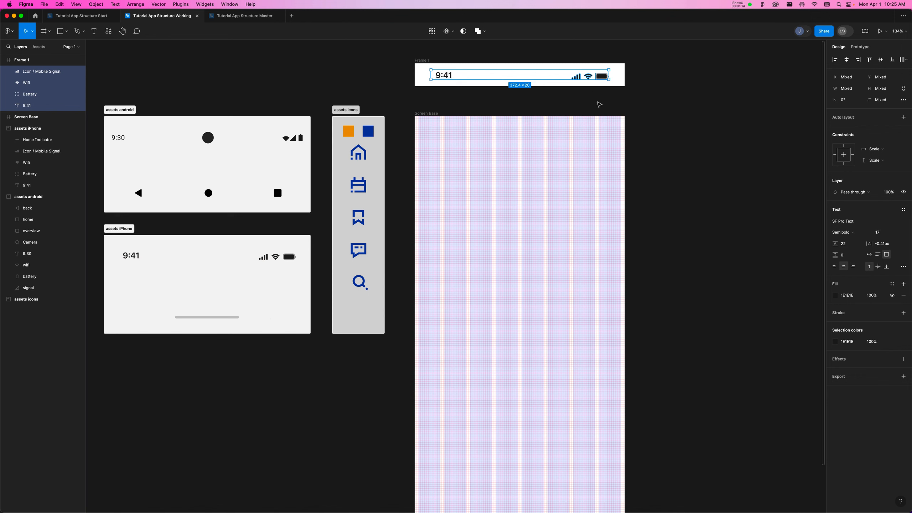
# Step: Rename the new frame as status and turn it into a component
pyautogui.moveTo(701, 149); pyautogui.dragTo(615, 232)
pyautogui.doubleClick(338, 144)
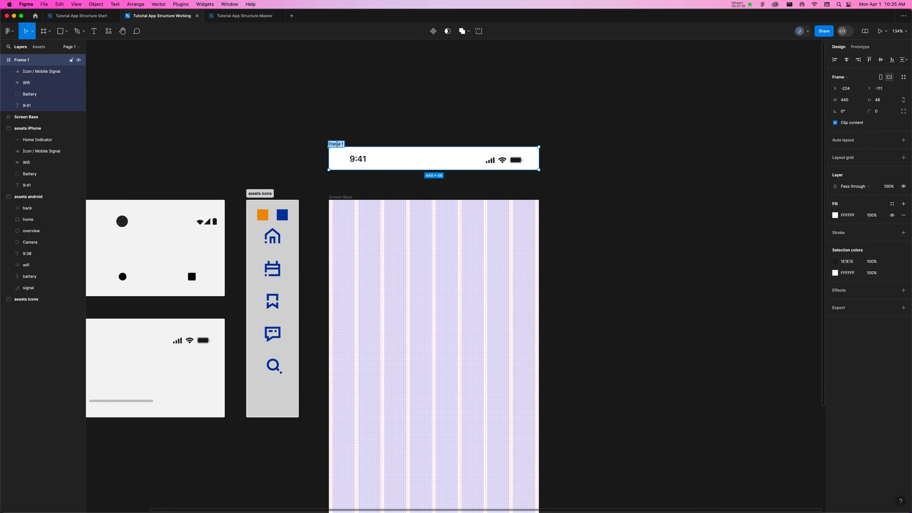
pyautogui.write('Status')
pyautogui.press('Return')
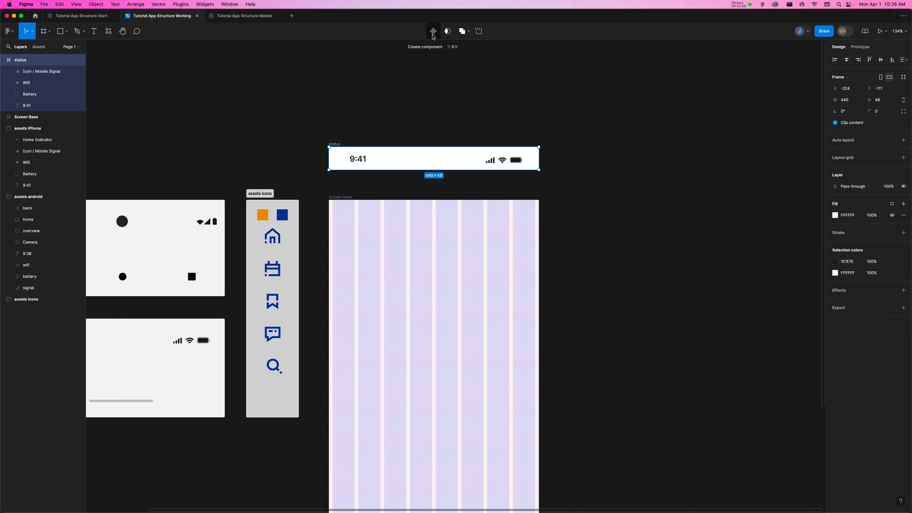
pyautogui.click(434, 36)
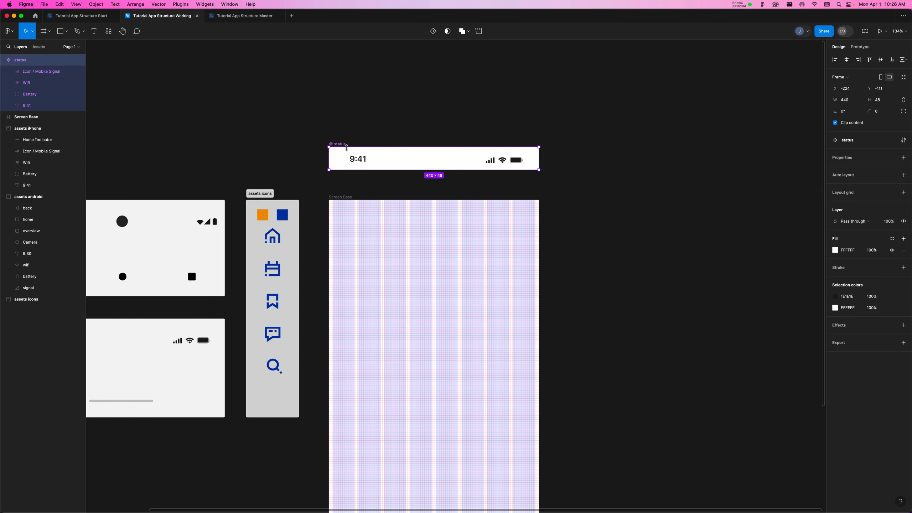
# Step: Place two instances of the status component on the canvas near the main component
pyautogui.hotkey('shift', '2')
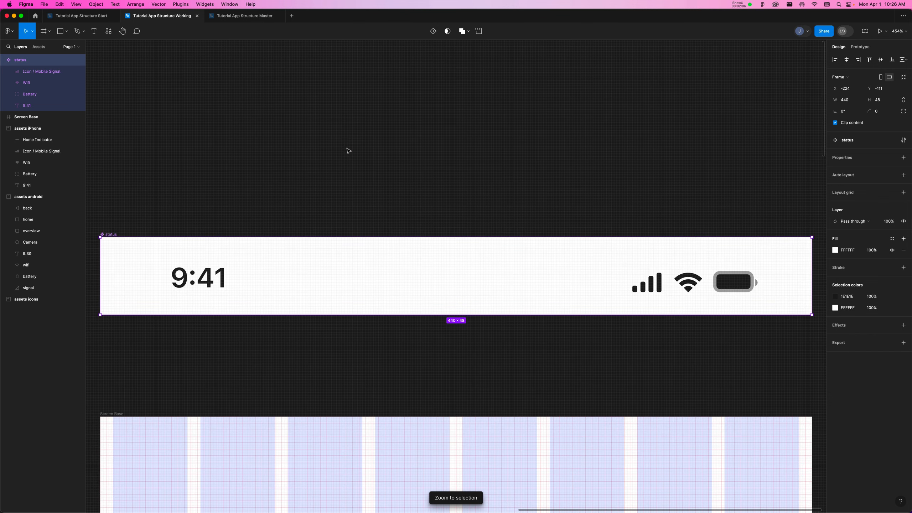
pyautogui.moveTo(279, 179); pyautogui.dragTo(483, 116)
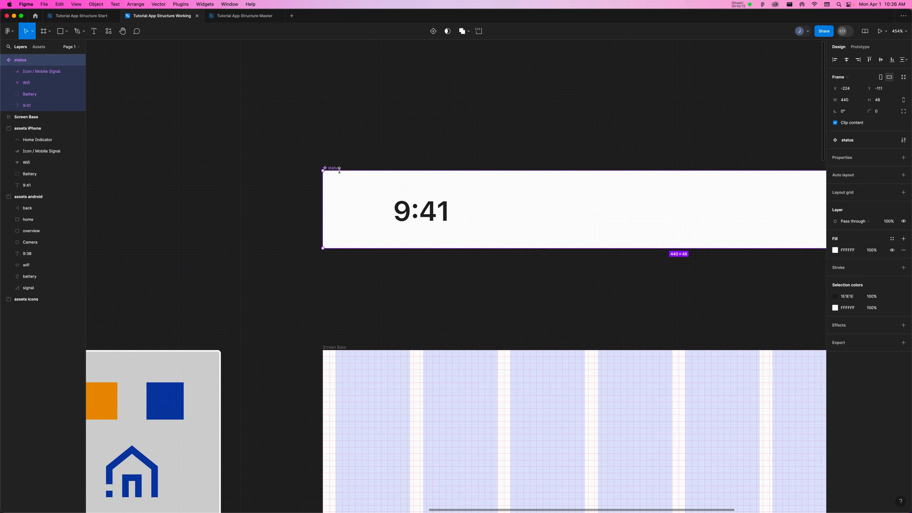
pyautogui.click(39, 47)
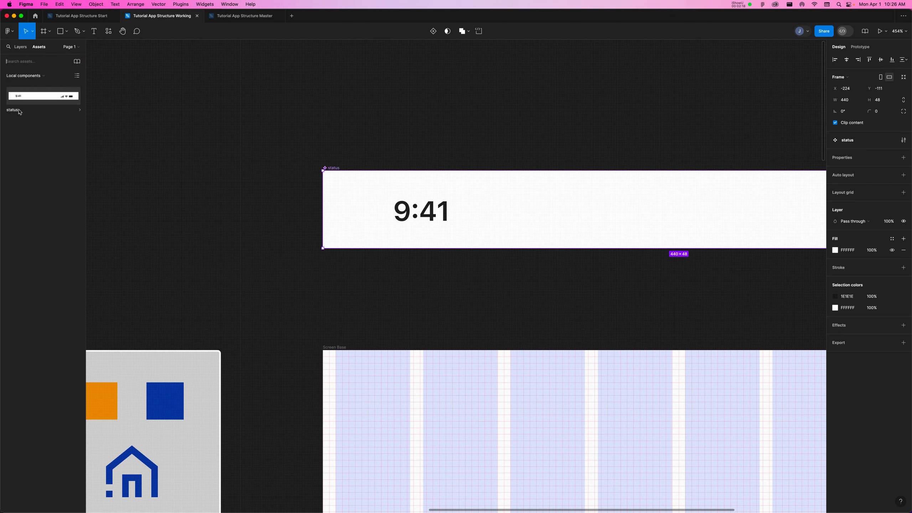
pyautogui.moveTo(39, 100); pyautogui.dragTo(264, 77)
pyautogui.moveTo(39, 100); pyautogui.dragTo(183, 189)
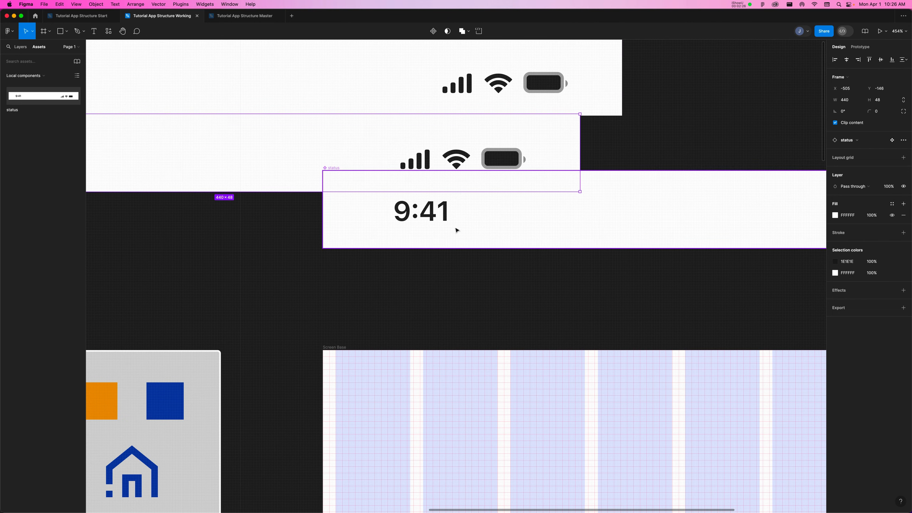
# Step: Delete one of the two status instances and move the other above the main component
pyautogui.hotkey('shift', '1')
pyautogui.hscroll(5, 320, 218)
pyautogui.scroll(4, 320, 217)
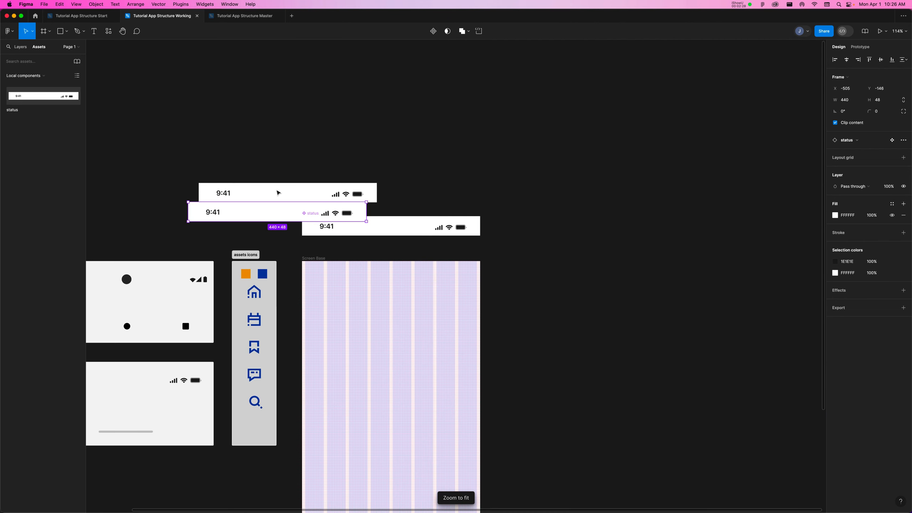
pyautogui.moveTo(274, 195); pyautogui.dragTo(662, 266)
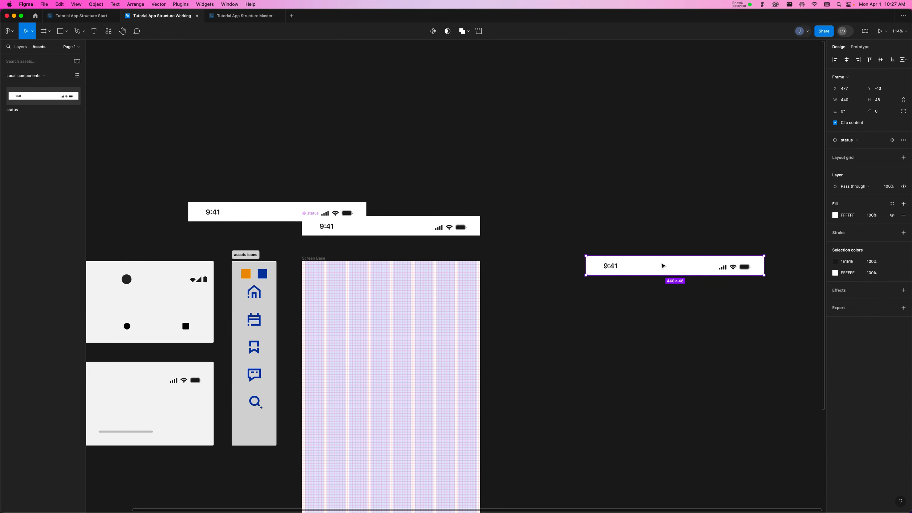
pyautogui.press('Delete')
pyautogui.moveTo(230, 209); pyautogui.dragTo(318, 164)
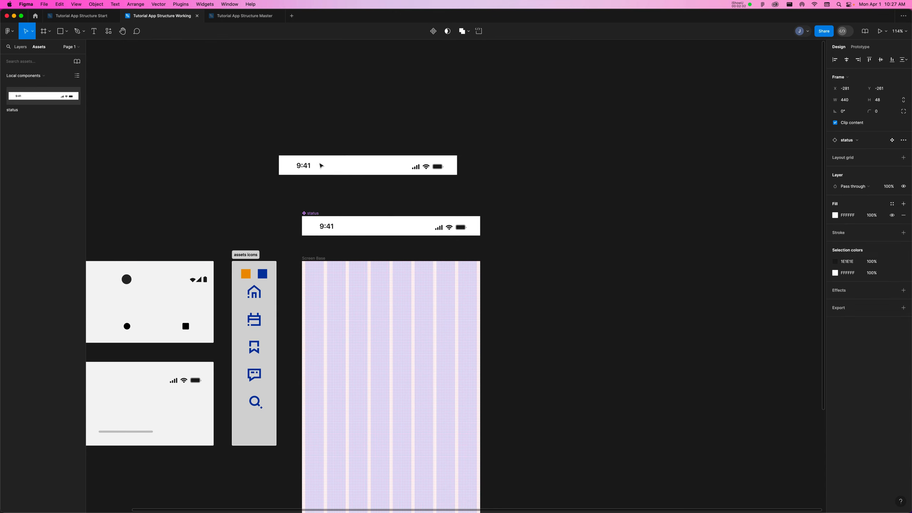
# Step: Try a red ED1919 fill on the 9:41 text of the main status component and undo it
pyautogui.doubleClick(329, 227)
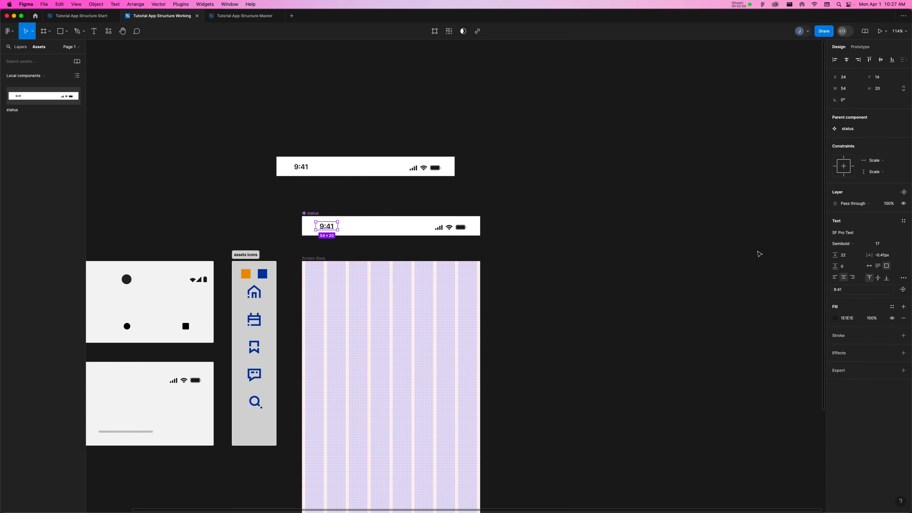
pyautogui.click(835, 317)
pyautogui.click(817, 334)
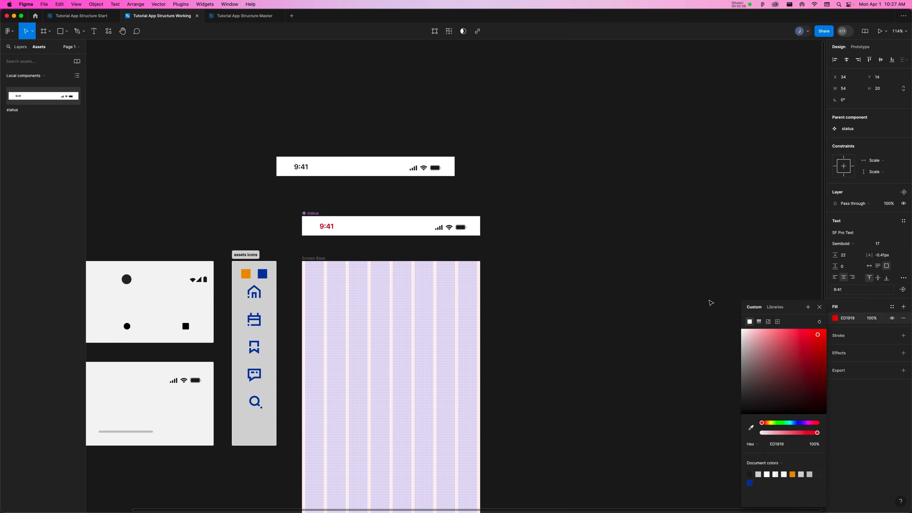
pyautogui.press('super+z')
# Step: Delete the remaining status instance above the main component
pyautogui.click(559, 216)
pyautogui.click(300, 162)
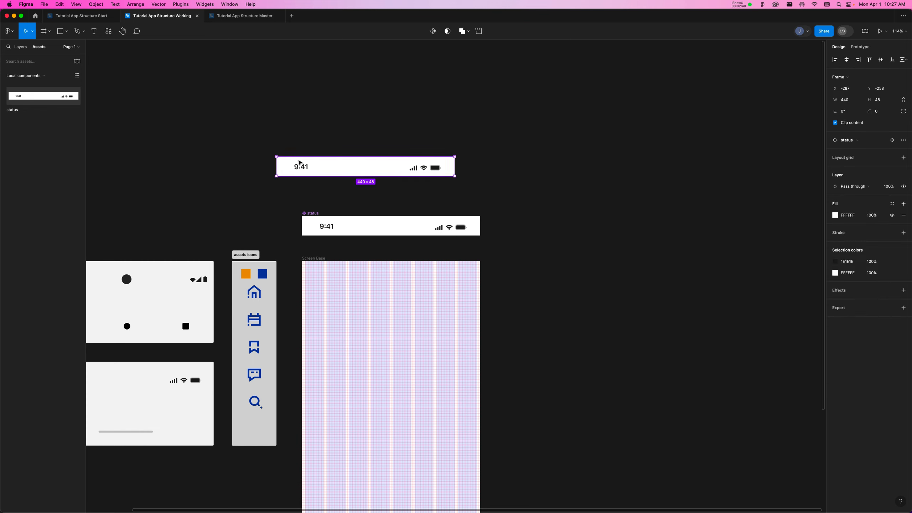
pyautogui.press('Delete')
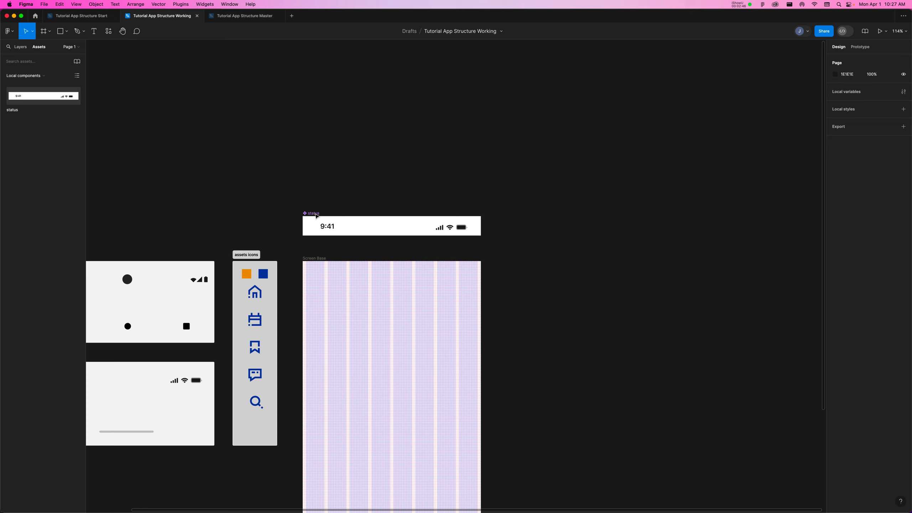
# Step: Try stretching the status component to a height of about 84, and undo the resize
pyautogui.moveTo(287, 186); pyautogui.dragTo(510, 243)
pyautogui.scroll(-2, 510, 242)
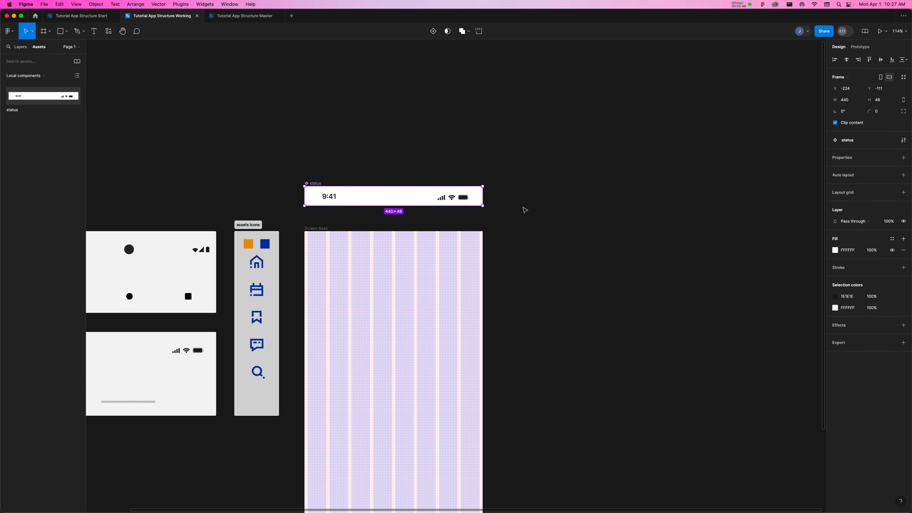
pyautogui.hotkey('shift', '2')
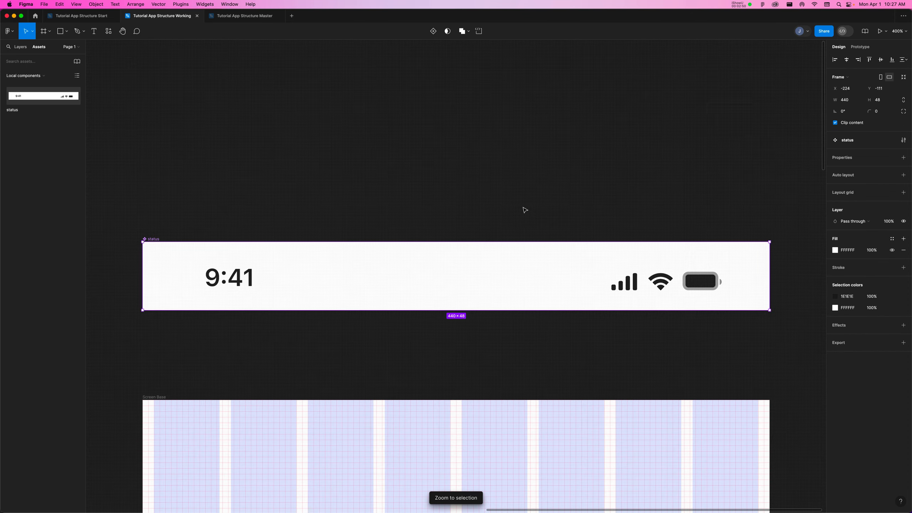
pyautogui.moveTo(521, 179); pyautogui.dragTo(504, 92)
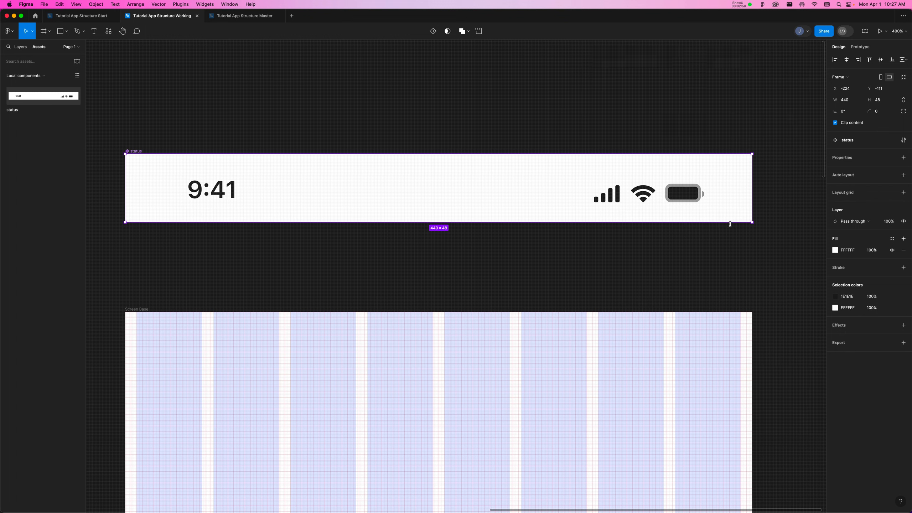
pyautogui.moveTo(729, 222); pyautogui.dragTo(735, 268)
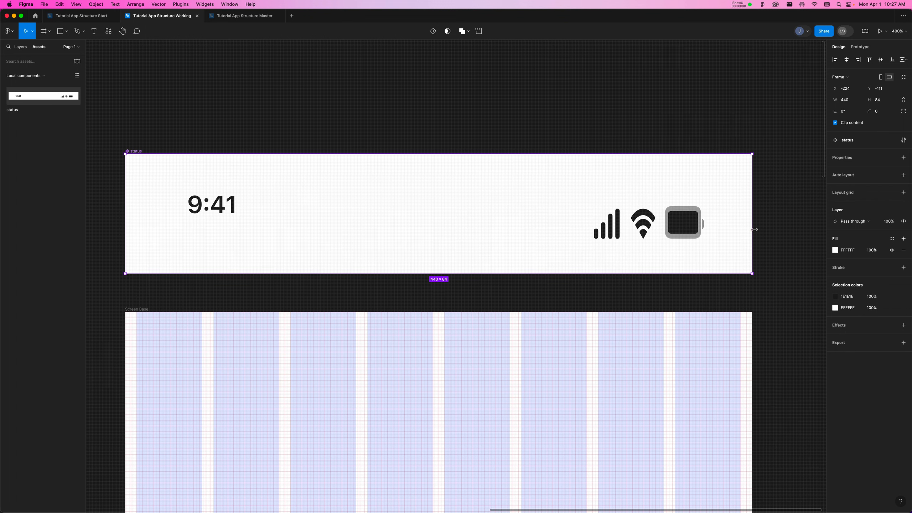
pyautogui.moveTo(754, 229)
pyautogui.mouseDown()
pyautogui.moveTo(815, 227)
pyautogui.moveTo(754, 230)
pyautogui.mouseUp()
pyautogui.press('super+z')
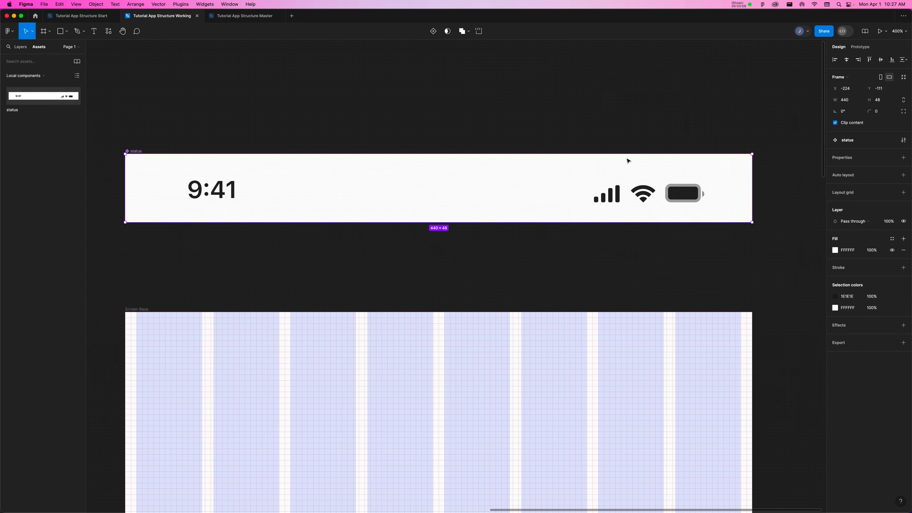
# Step: Examine the constraints of the signal, Wi-Fi and battery icons inside the status component
pyautogui.press('Escape')
pyautogui.click(611, 197)
pyautogui.click(610, 198)
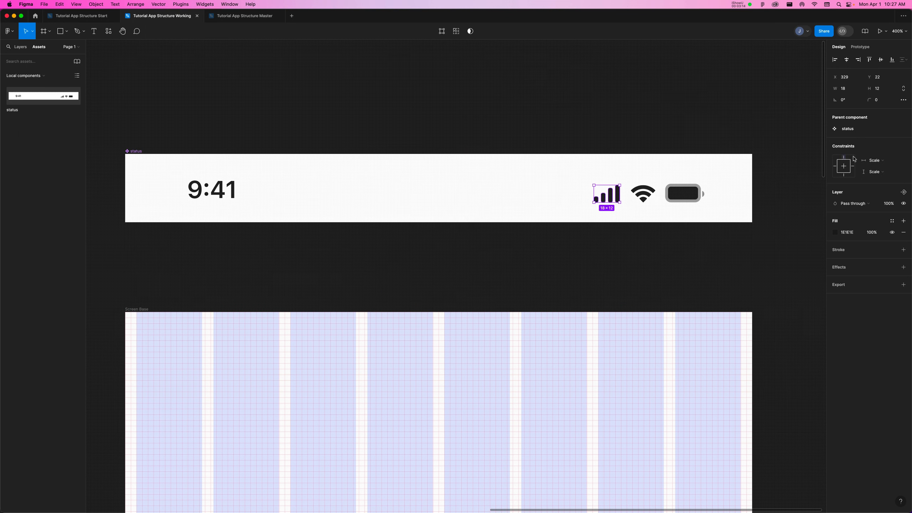
pyautogui.click(643, 196)
pyautogui.click(683, 194)
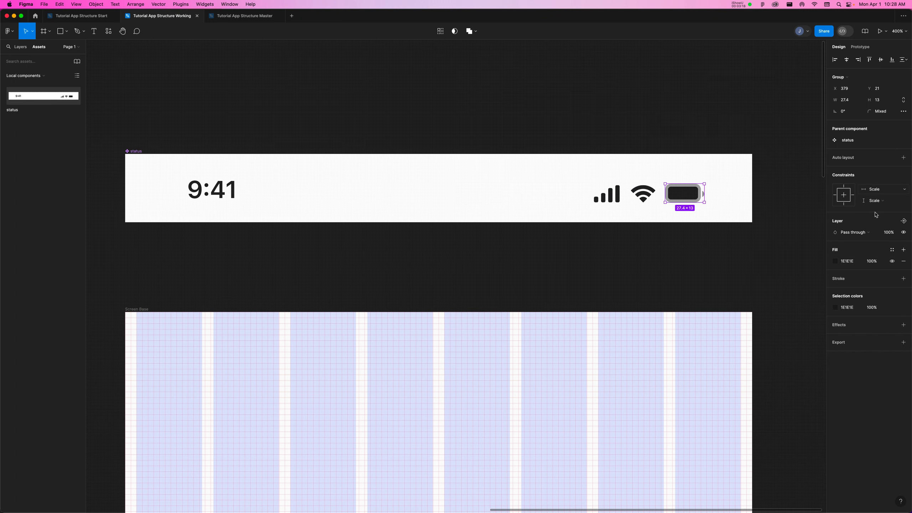
pyautogui.click(643, 194)
pyautogui.click(610, 196)
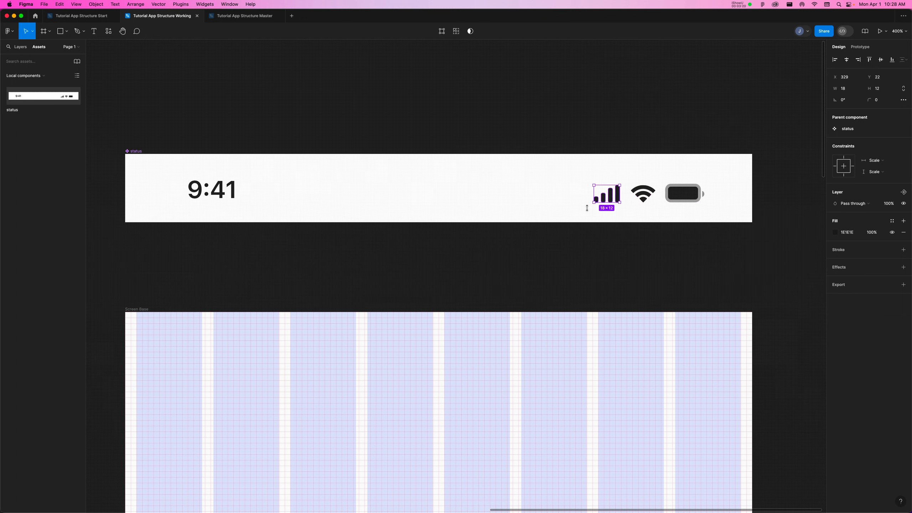
pyautogui.click(731, 194)
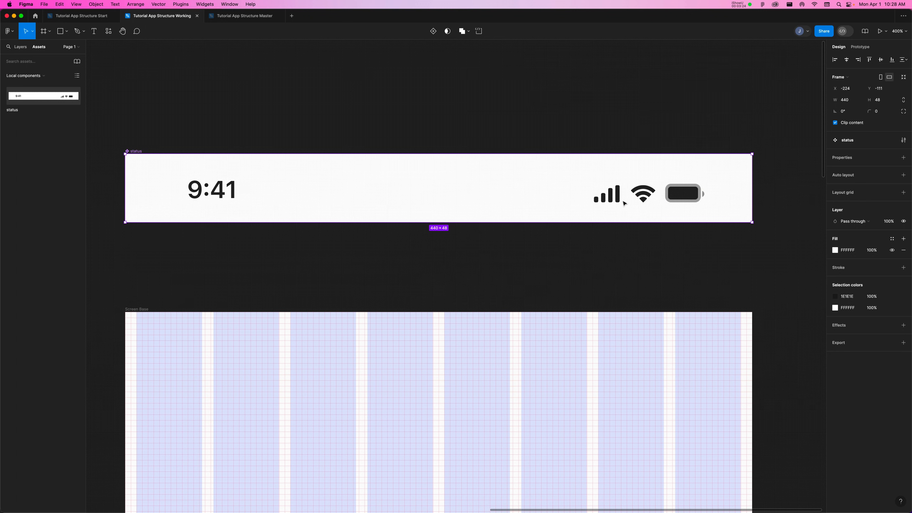
# Step: Set the constraints of the 9:41 text and the signal, Wi-Fi and battery icons in the status component to Left and Top
pyautogui.moveTo(160, 146); pyautogui.dragTo(713, 214)
pyautogui.click(689, 197)
pyautogui.click(643, 194)
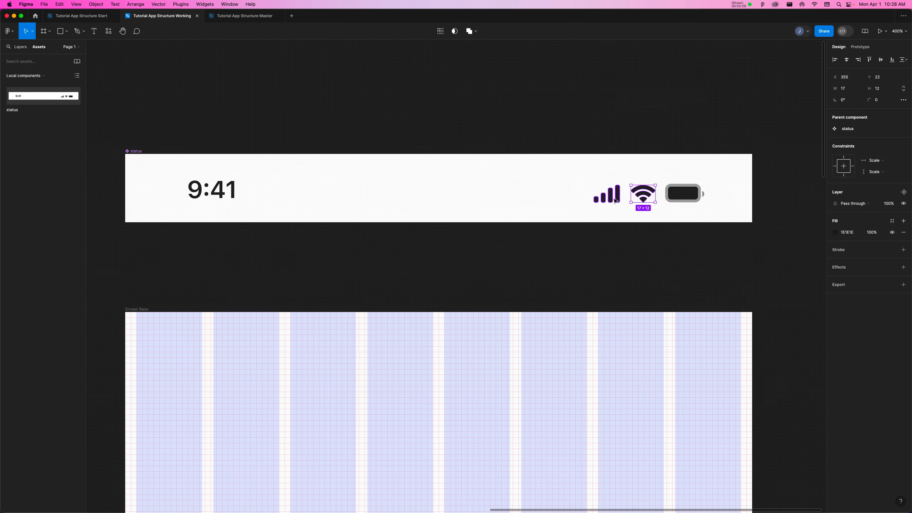
pyautogui.keyDown('shift'); pyautogui.click(673, 198); pyautogui.keyUp('shift')
pyautogui.keyDown('shift'); pyautogui.click(613, 201); pyautogui.keyUp('shift')
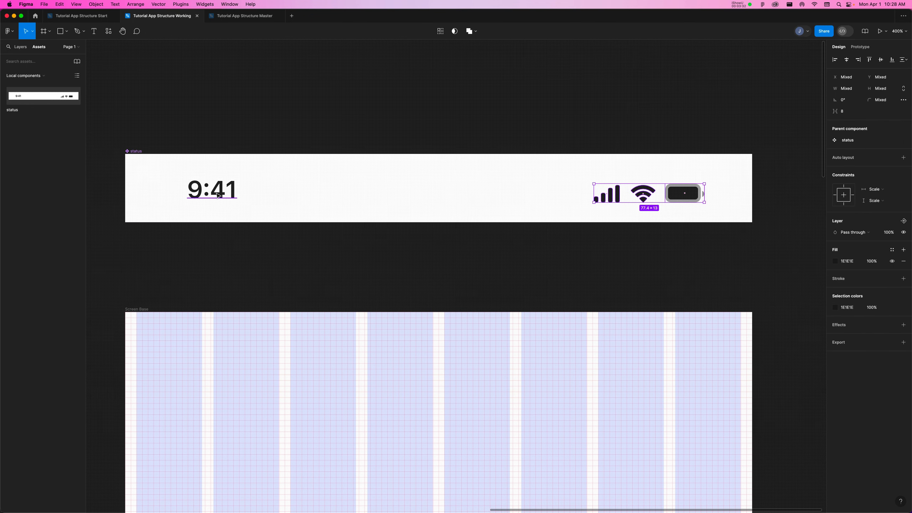
pyautogui.keyDown('shift'); pyautogui.click(218, 195); pyautogui.keyUp('shift')
pyautogui.click(879, 178)
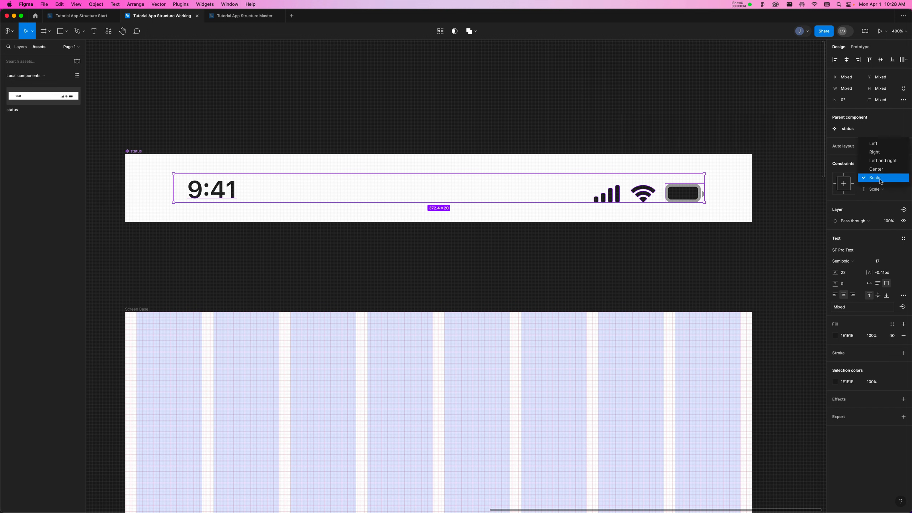
pyautogui.click(888, 143)
pyautogui.click(874, 189)
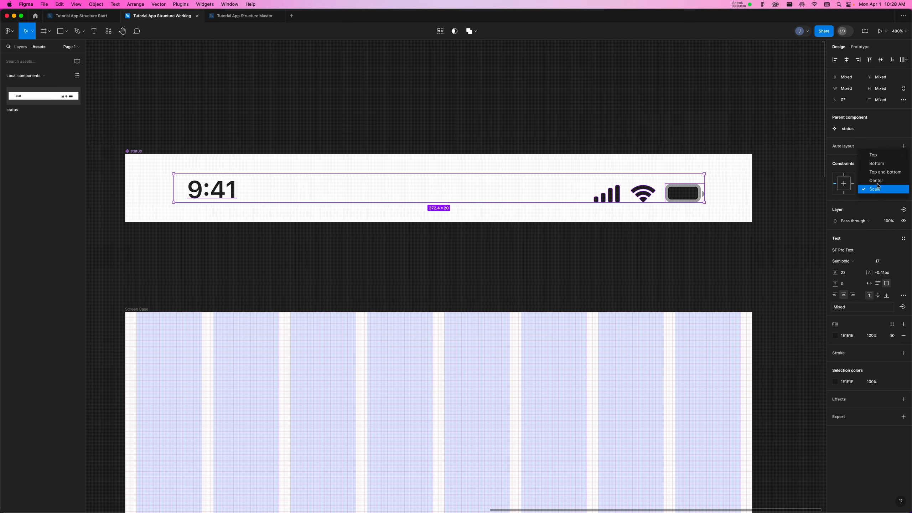
pyautogui.click(876, 155)
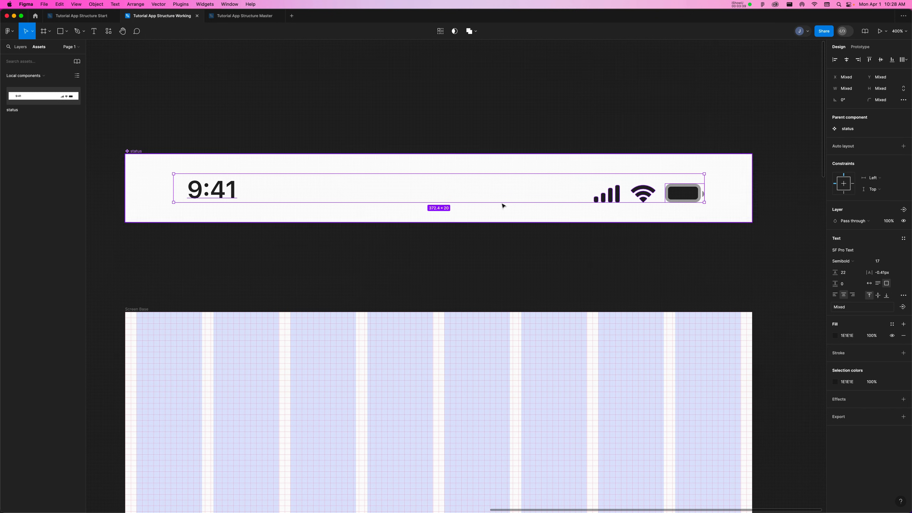
pyautogui.click(592, 132)
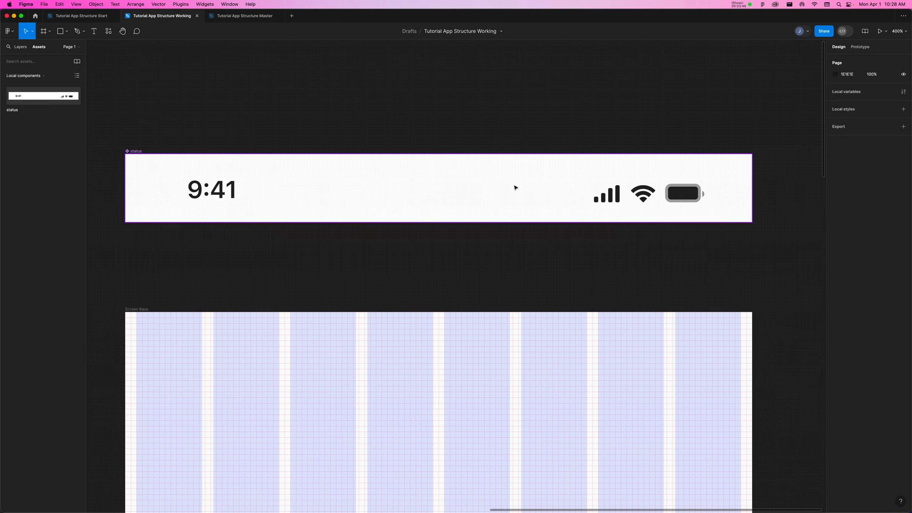
# Step: Group the battery, Wi-Fi and signal icons inside the status component
pyautogui.moveTo(584, 179); pyautogui.dragTo(652, 198)
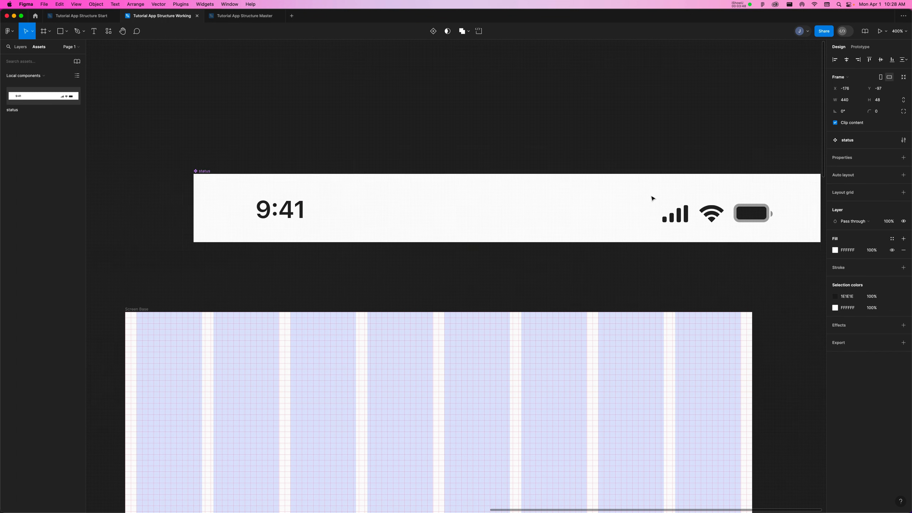
pyautogui.hotkey('ctrl', 'z')
pyautogui.click(683, 193)
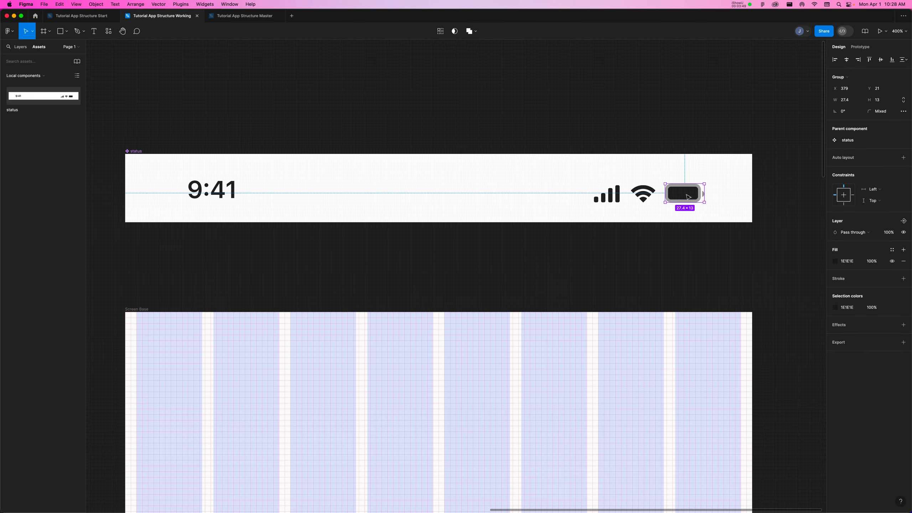
pyautogui.keyDown('shift'); pyautogui.click(644, 196); pyautogui.keyUp('shift')
pyautogui.keyDown('shift'); pyautogui.click(608, 196); pyautogui.keyUp('shift')
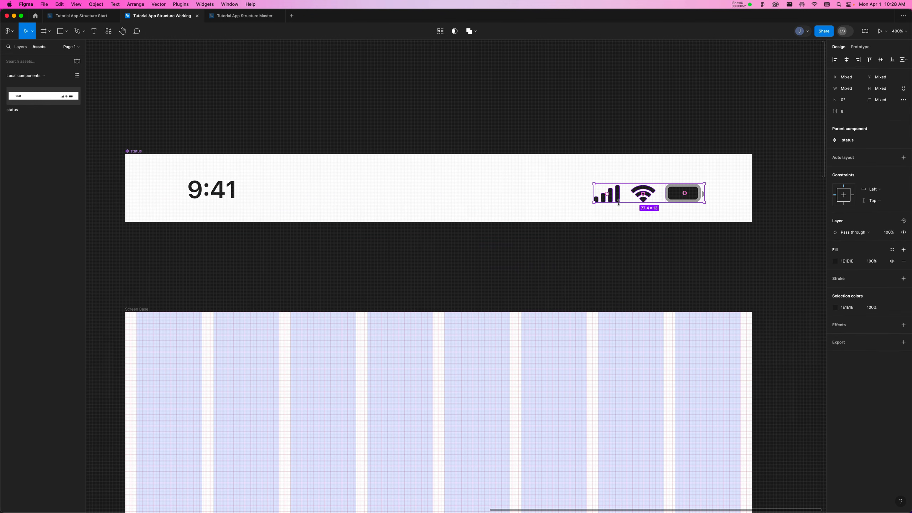
pyautogui.press('super+g')
pyautogui.click(640, 202)
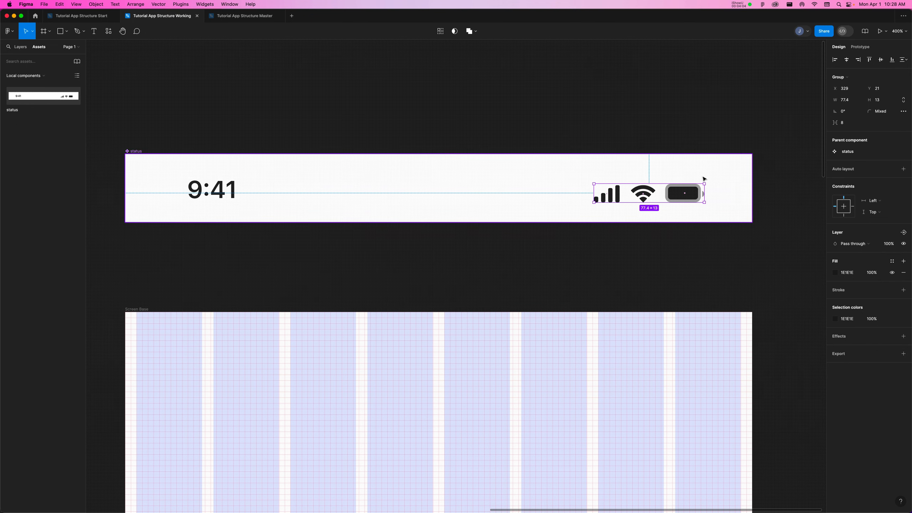
# Step: Set the icon group's horizontal constraint to Right and check the constraints of the 9:41 text
pyautogui.click(874, 201)
pyautogui.click(875, 210)
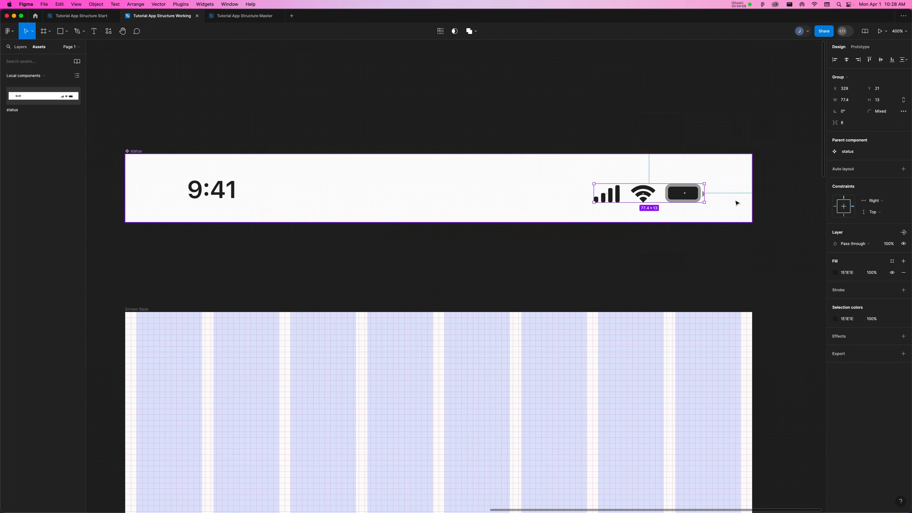
pyautogui.click(220, 189)
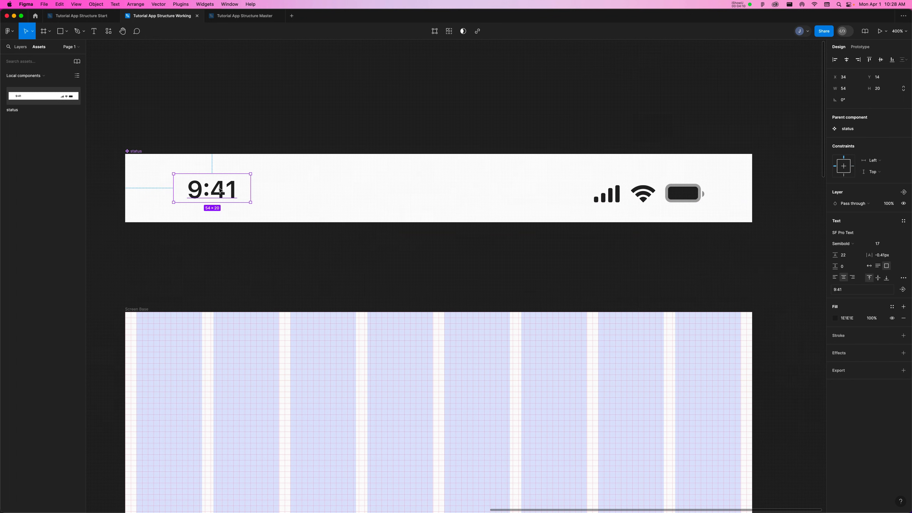
pyautogui.click(155, 113)
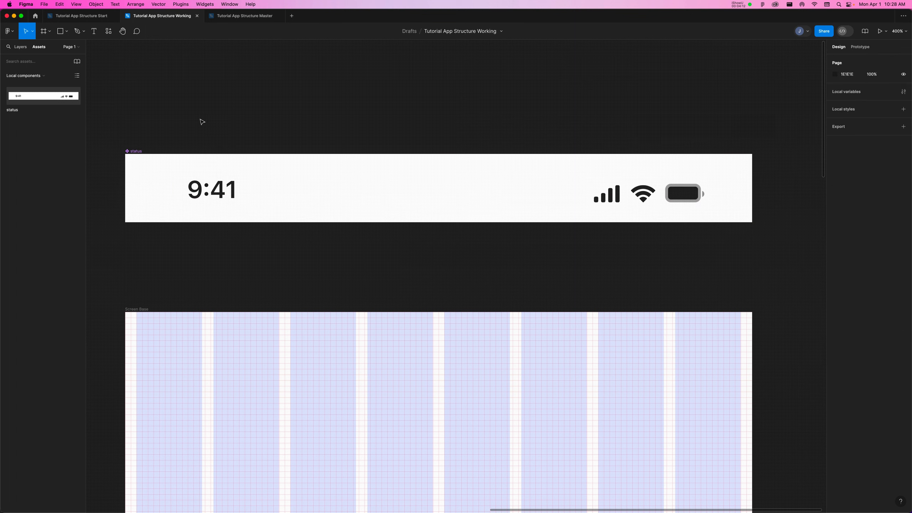
# Step: Try resizing the status component to a height of about 65 and a different width, and undo both resizes
pyautogui.click(298, 216)
pyautogui.moveTo(328, 220); pyautogui.dragTo(328, 247)
pyautogui.moveTo(751, 207); pyautogui.dragTo(760, 187)
pyautogui.press('super+z')
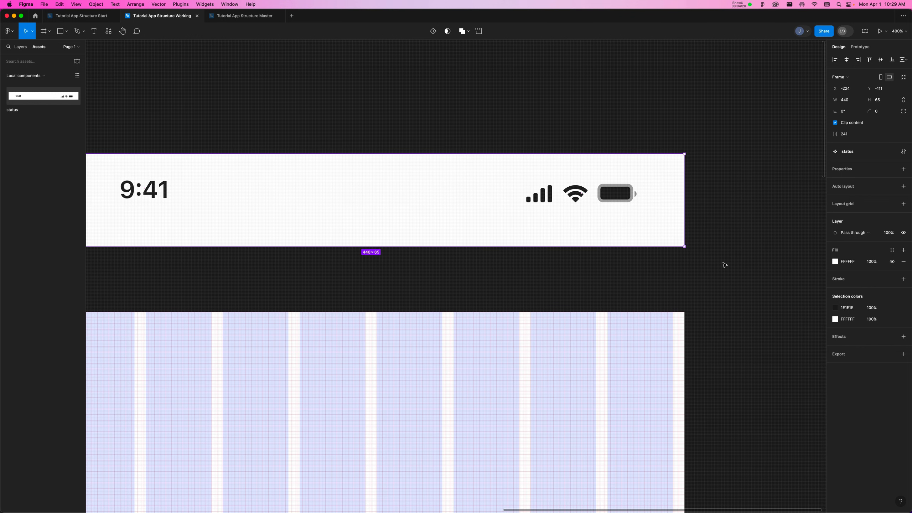
pyautogui.press('super+z')
pyautogui.click(337, 258)
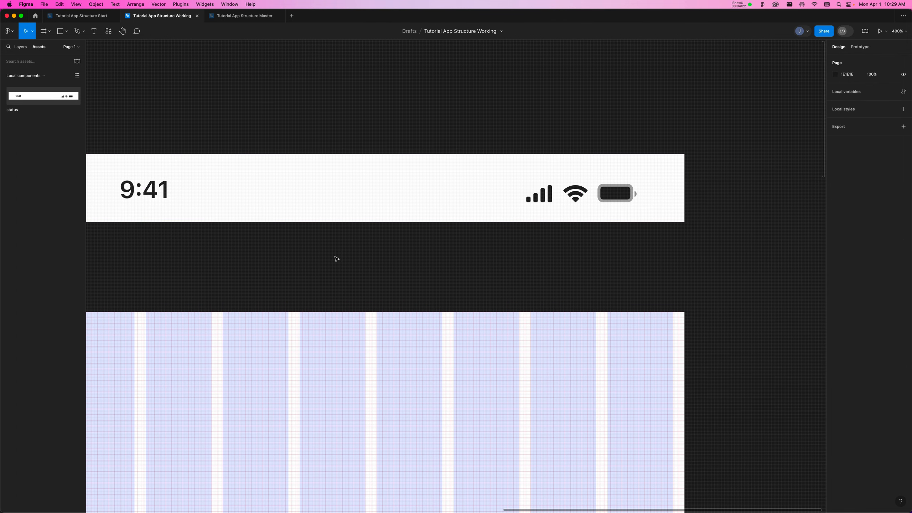
# Step: Move the main status component up to Y -205 and place a status instance in the Screen Base frame at X 0, Y 0
pyautogui.scroll(-5, 431, 193)
pyautogui.hscroll(-3, 431, 193)
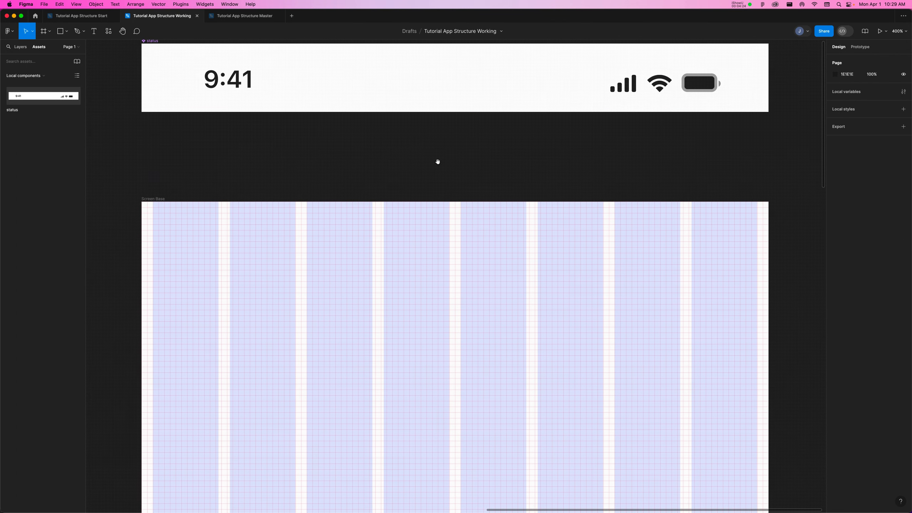
pyautogui.moveTo(437, 162); pyautogui.dragTo(439, 216)
pyautogui.press('super+minus')
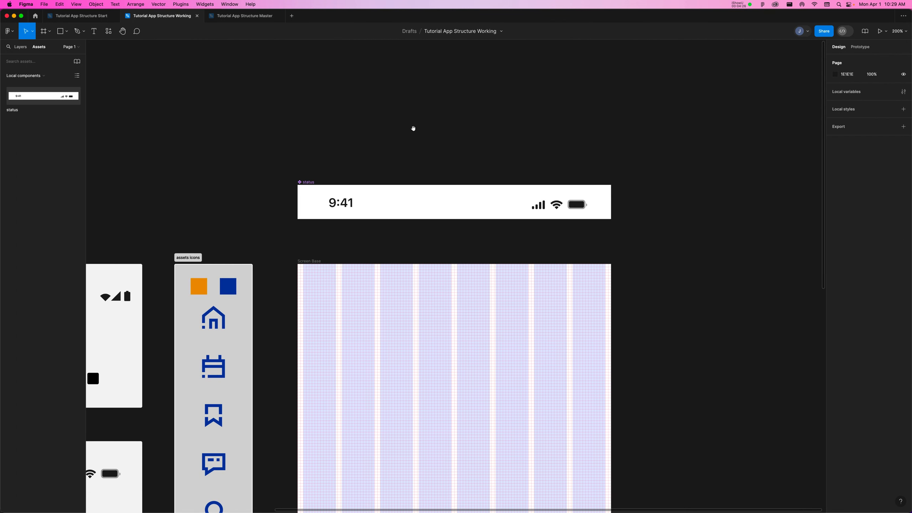
pyautogui.moveTo(413, 128); pyautogui.dragTo(336, 111)
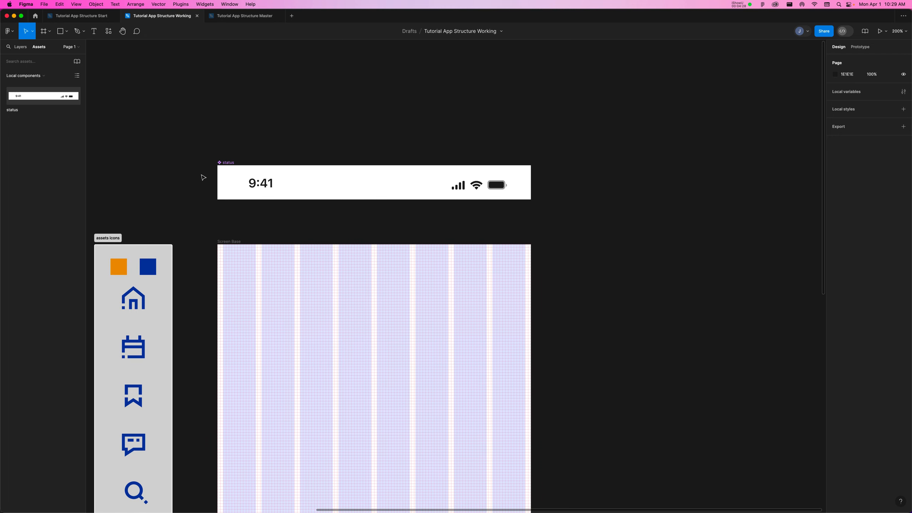
pyautogui.click(230, 163)
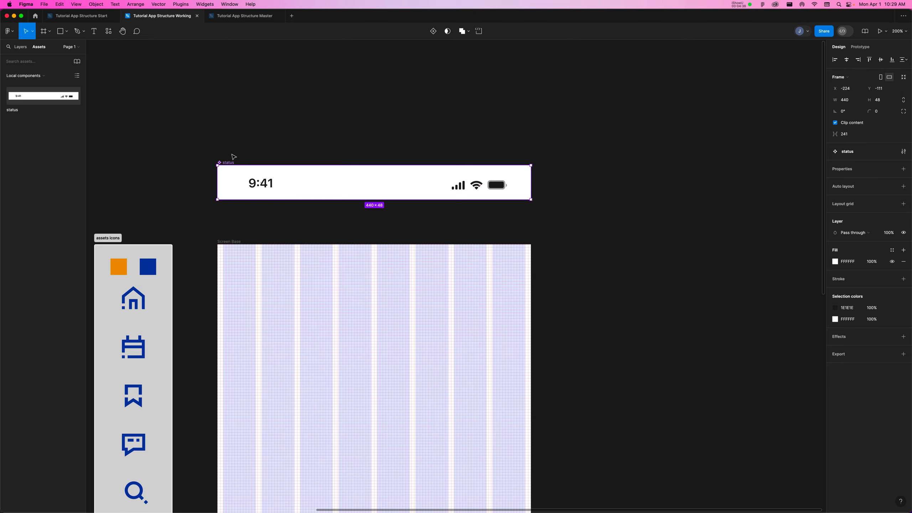
pyautogui.moveTo(234, 165); pyautogui.dragTo(255, 118)
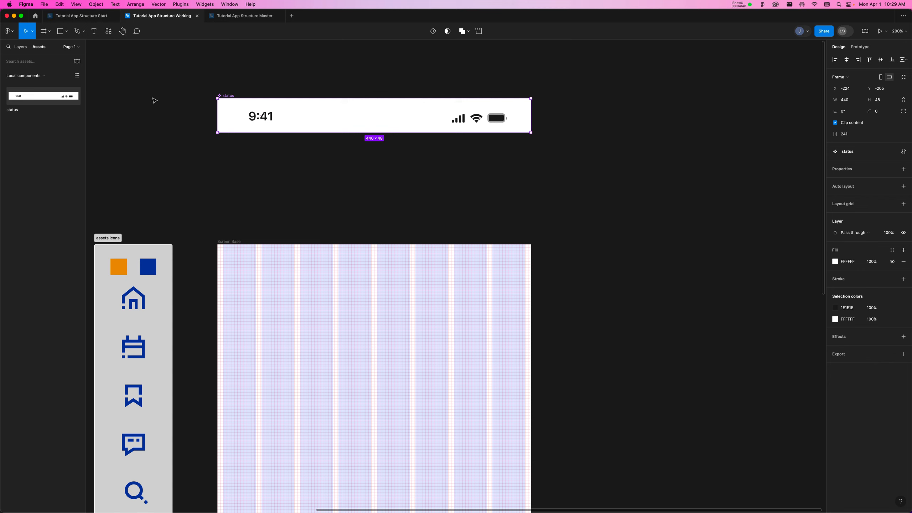
pyautogui.moveTo(55, 101); pyautogui.dragTo(460, 265)
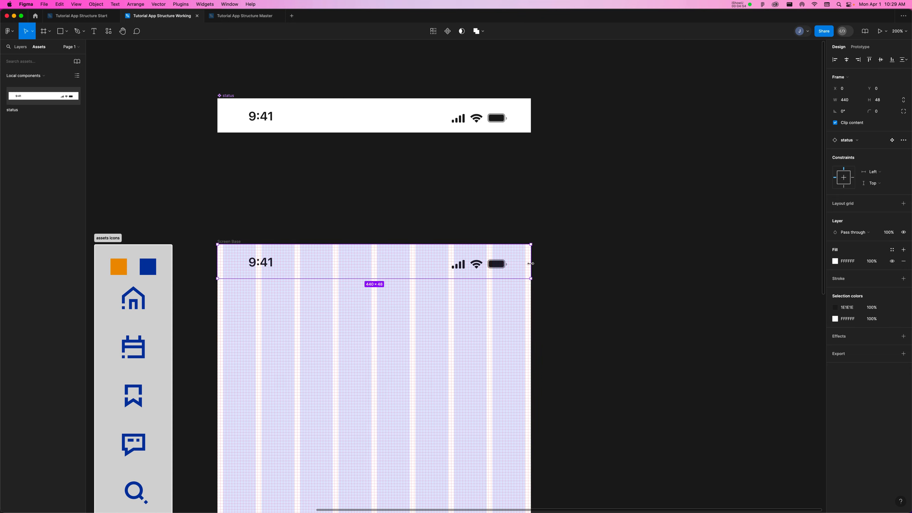